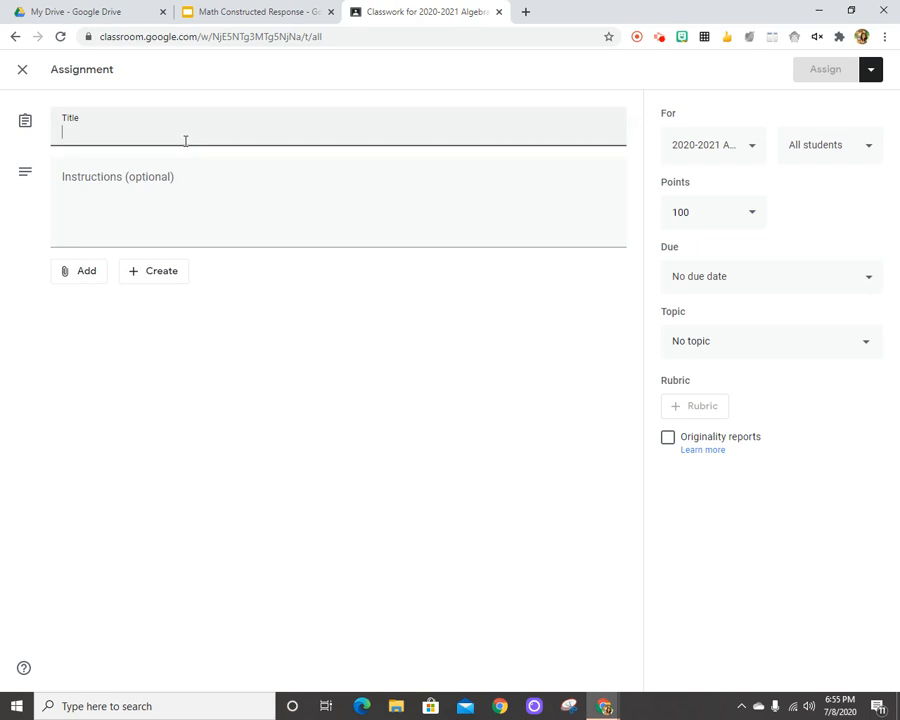
Title the assignment "Charlie and His Fish Tank".
{"action": "type", "text": "Ch"}
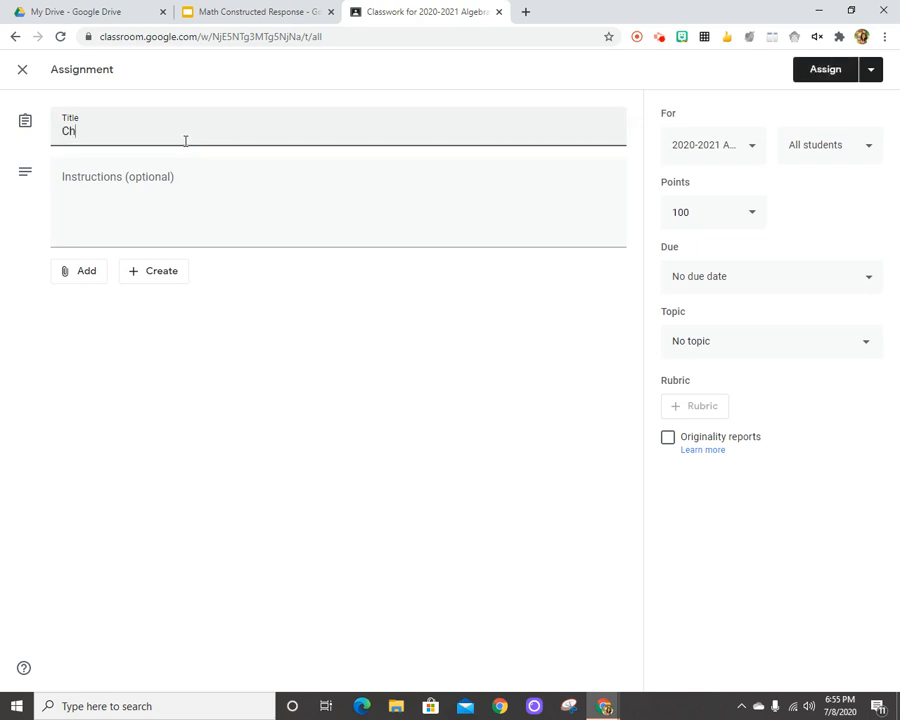
{"action": "type", "text": "arlie and His Fish Tank"}
Begin the assignment instructions with "Read and answer the constructed response question.".
{"action": "left_click", "coordinate": [120, 177]}
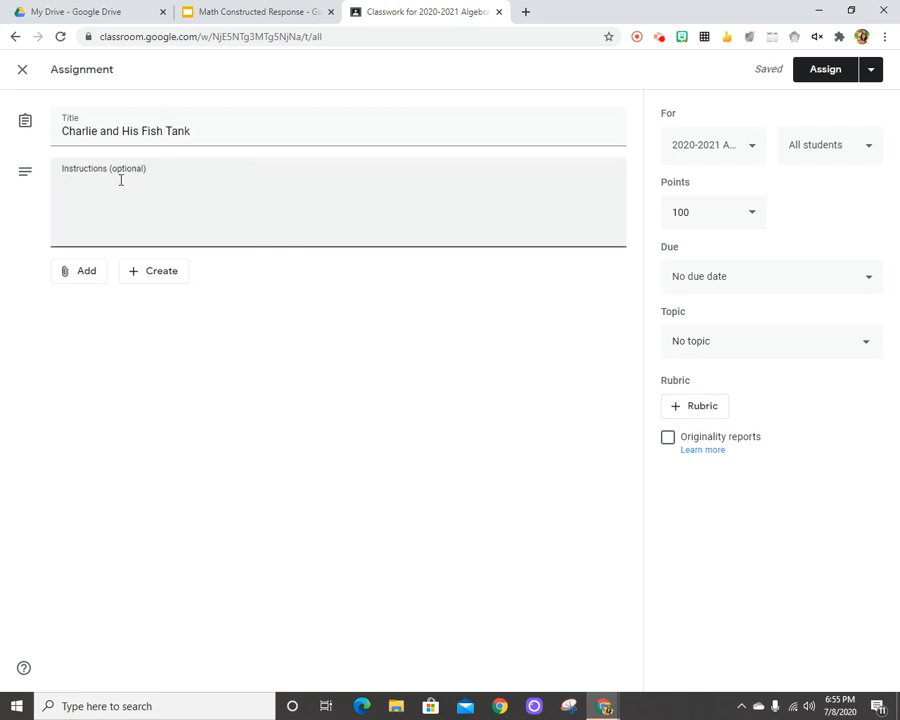
{"action": "type", "text": "Read and answer the construc"}
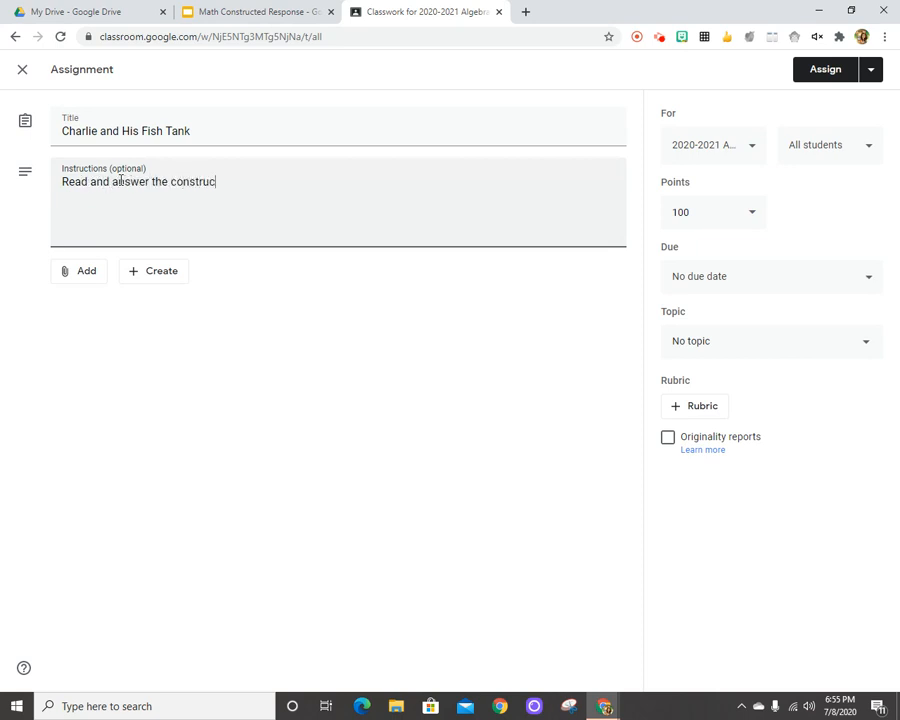
{"action": "type", "text": "ted response que"}
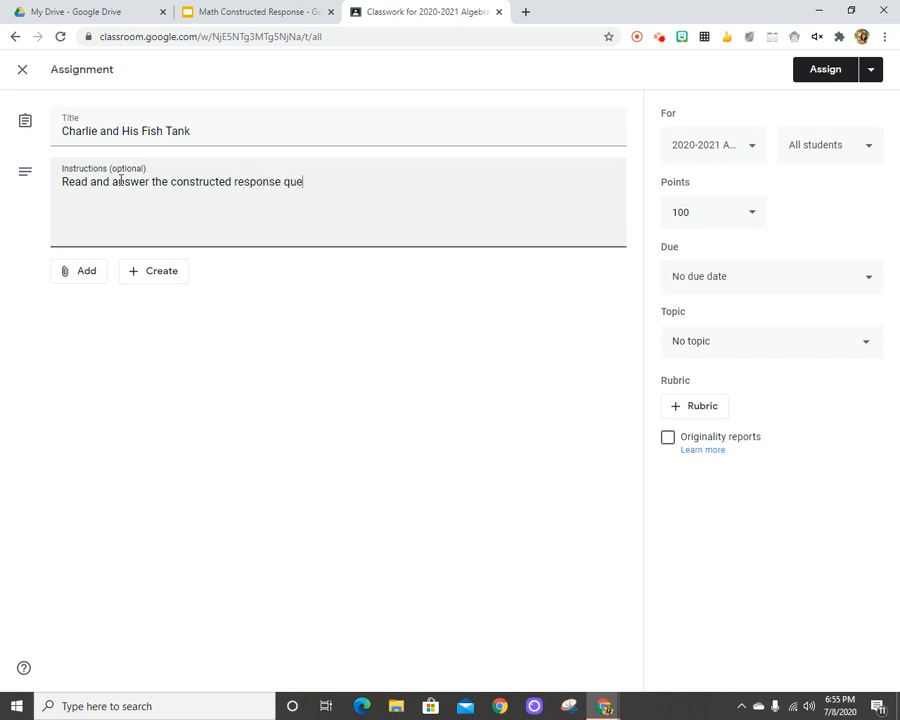
{"action": "type", "text": "stion.  Type your answer directly onthe"}
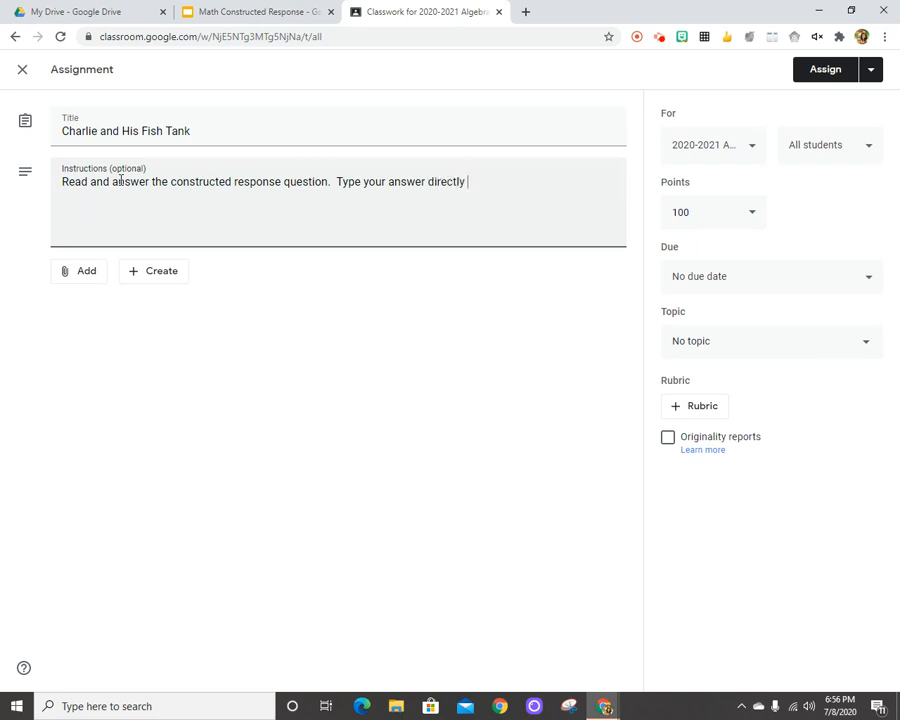
Continue the instructions with the sentence "Type your answer directly on the worksheet.".
{"action": "key", "text": "BackSpace"}
{"action": "key", "text": "BackSpace"}
{"action": "key", "text": "BackSpace"}
{"action": "type", "text": "the worksheet"}
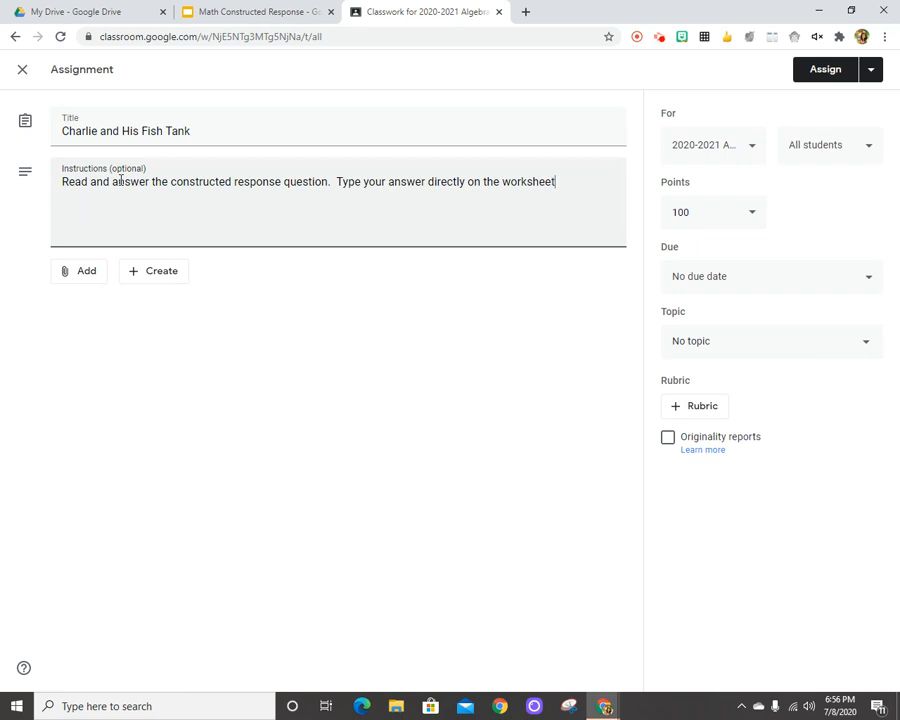
{"action": "type", "text": ".  When you are finished"}
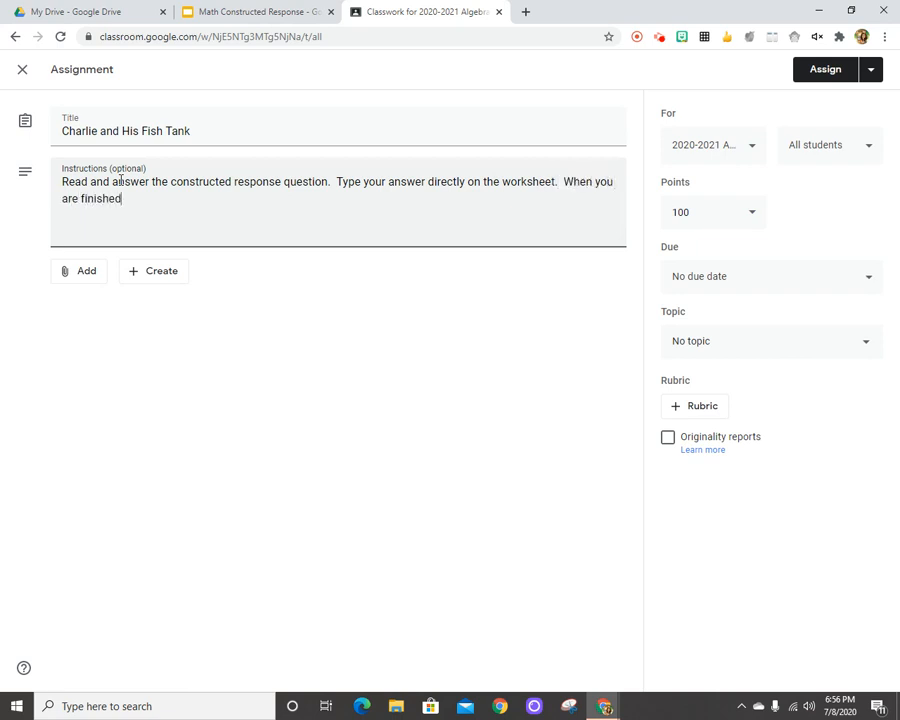
{"action": "type", "text": ", doen"}
Finish the instructions with the reminder: When you are finished, don't forget to click "Turn in".
{"action": "key", "text": "BackSpace"}
{"action": "key", "text": "BackSpace"}
{"action": "type", "text": "n't forget to click"}
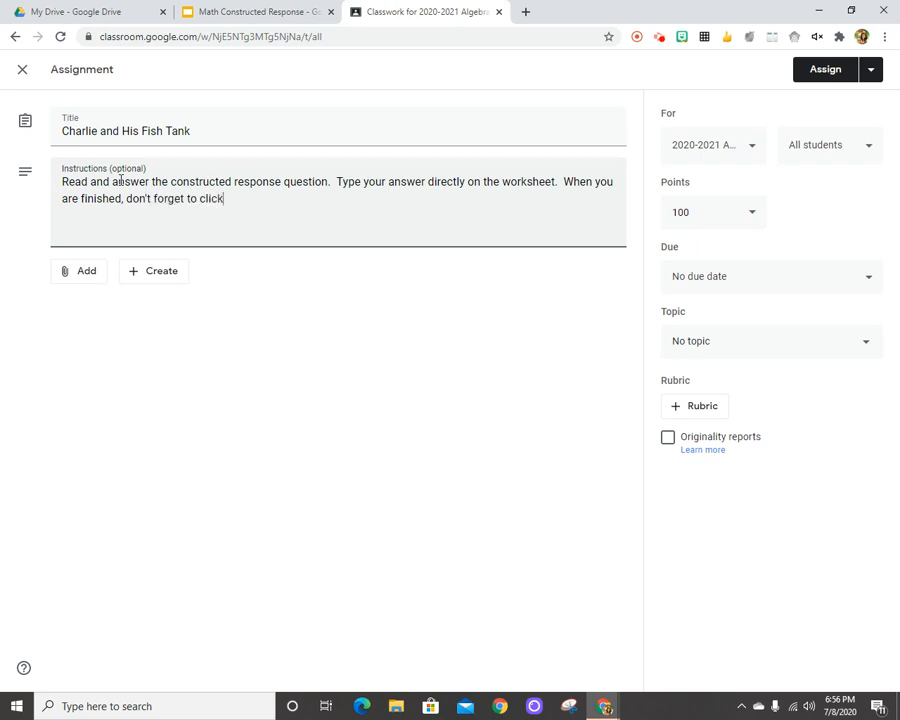
{"action": "type", "text": " \"Turn in\"."}
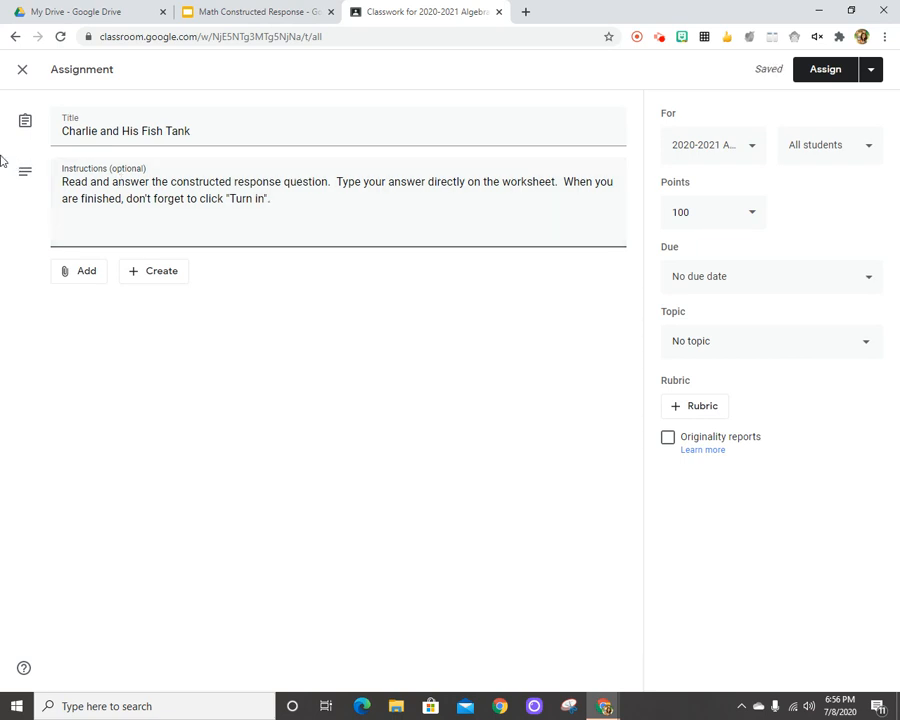
Attach the Math Constructed Response slides from Google Drive and set the file to make a copy for each student.
{"action": "left_click", "coordinate": [89, 282]}
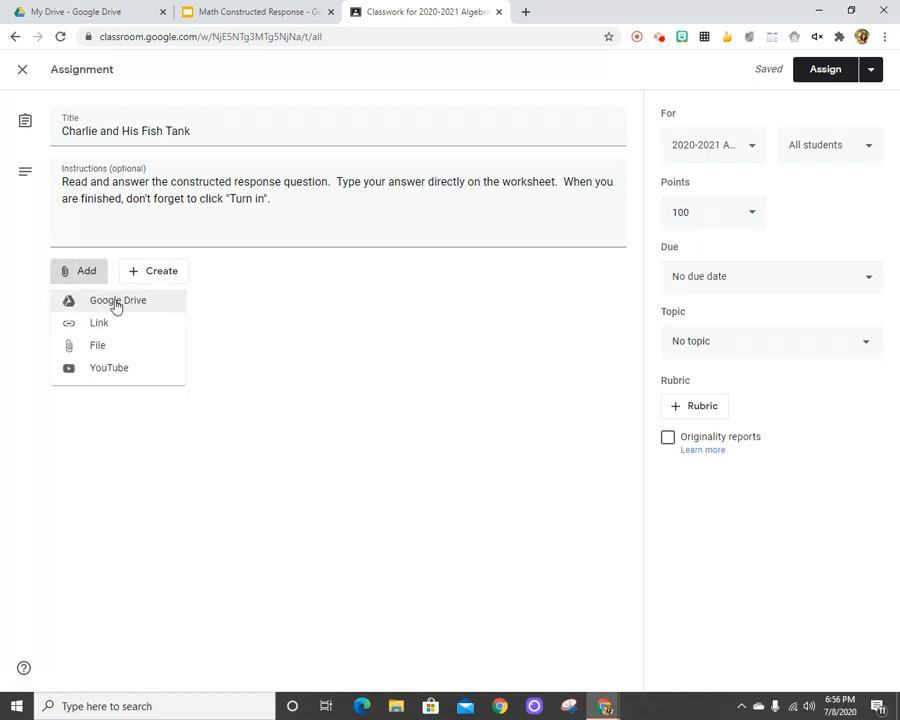
{"action": "left_click", "coordinate": [116, 304]}
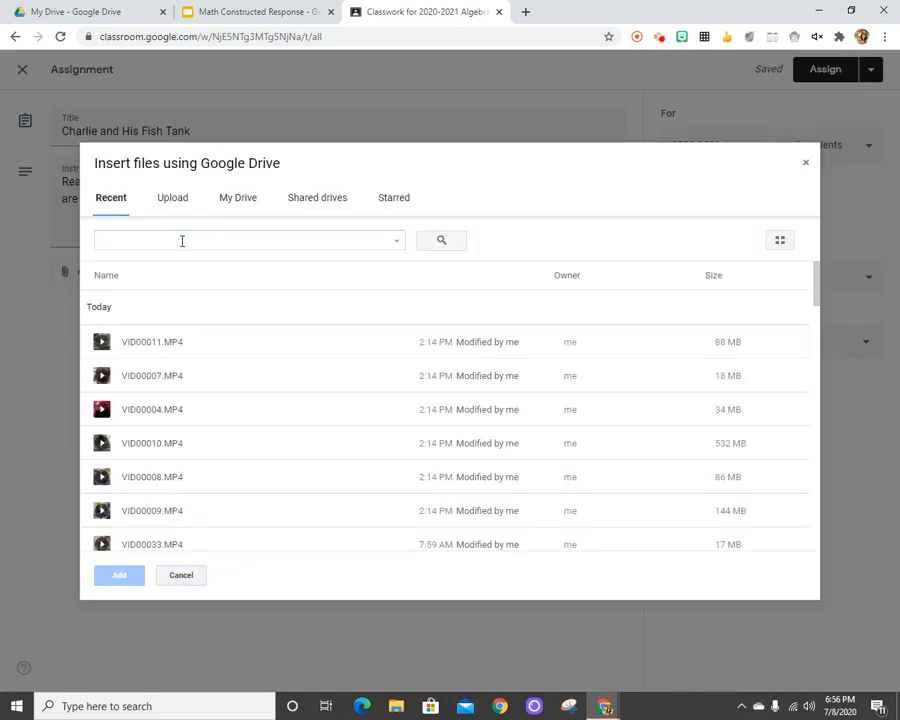
{"action": "left_click", "coordinate": [182, 240]}
{"action": "type", "text": "matnh"}
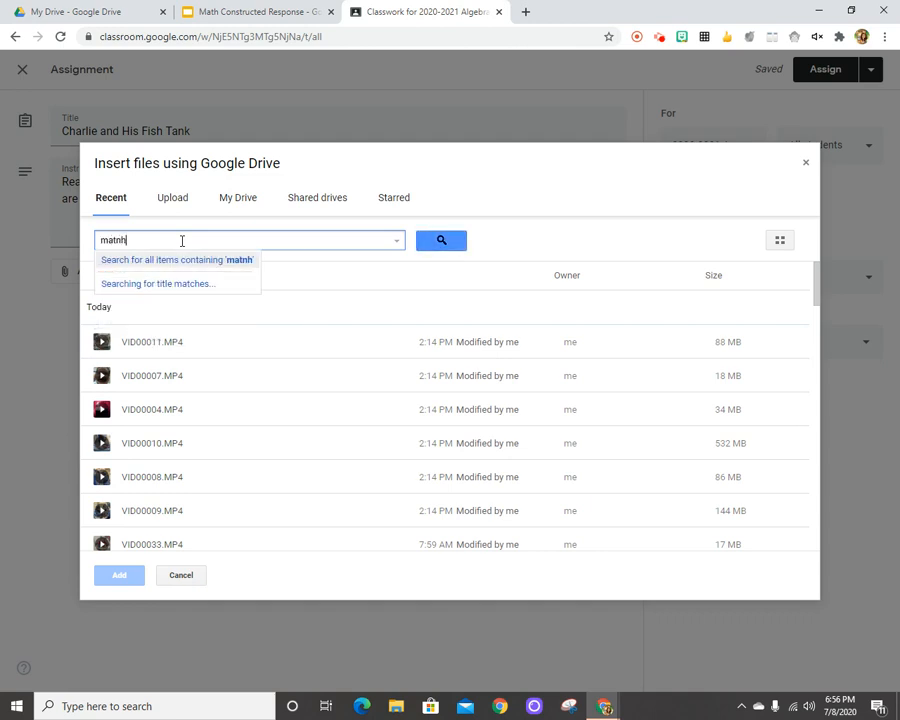
{"action": "key", "text": "BackSpace"}
{"action": "key", "text": "BackSpace"}
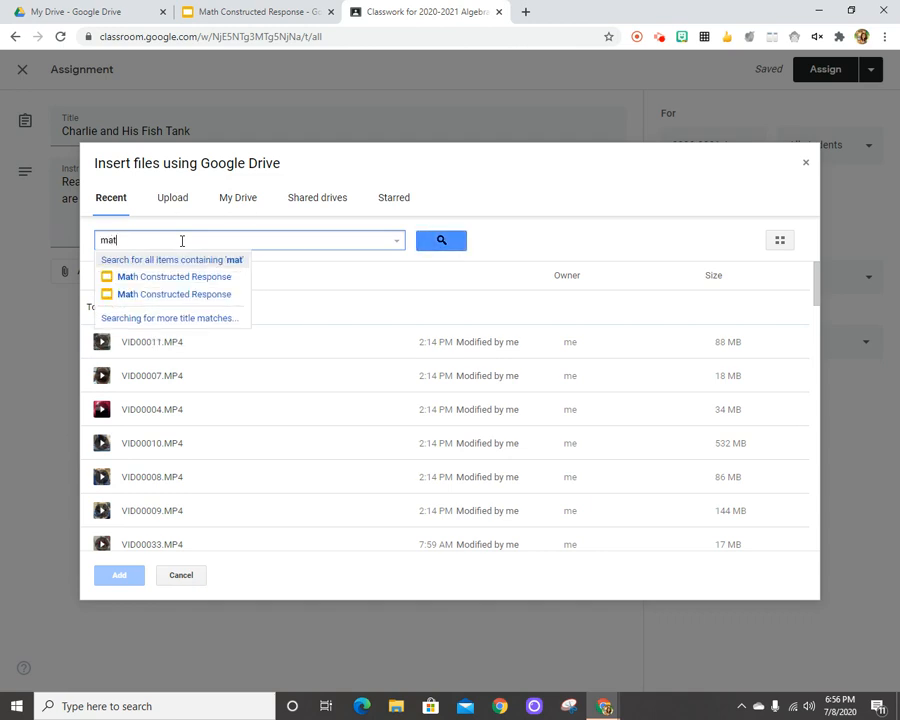
{"action": "left_click", "coordinate": [149, 279]}
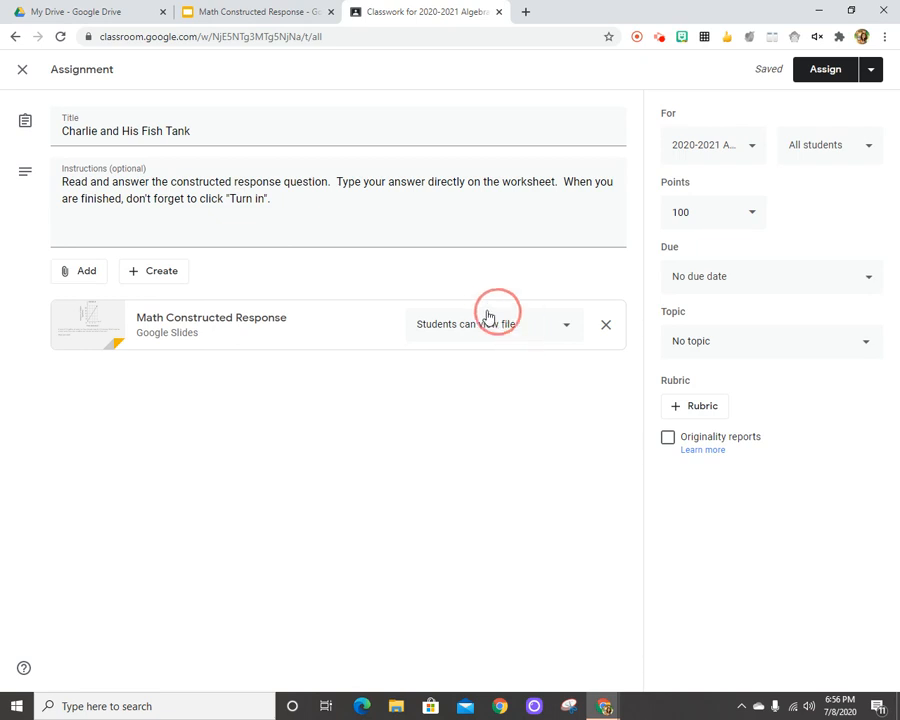
{"action": "left_click", "coordinate": [568, 324]}
{"action": "left_click", "coordinate": [487, 396]}
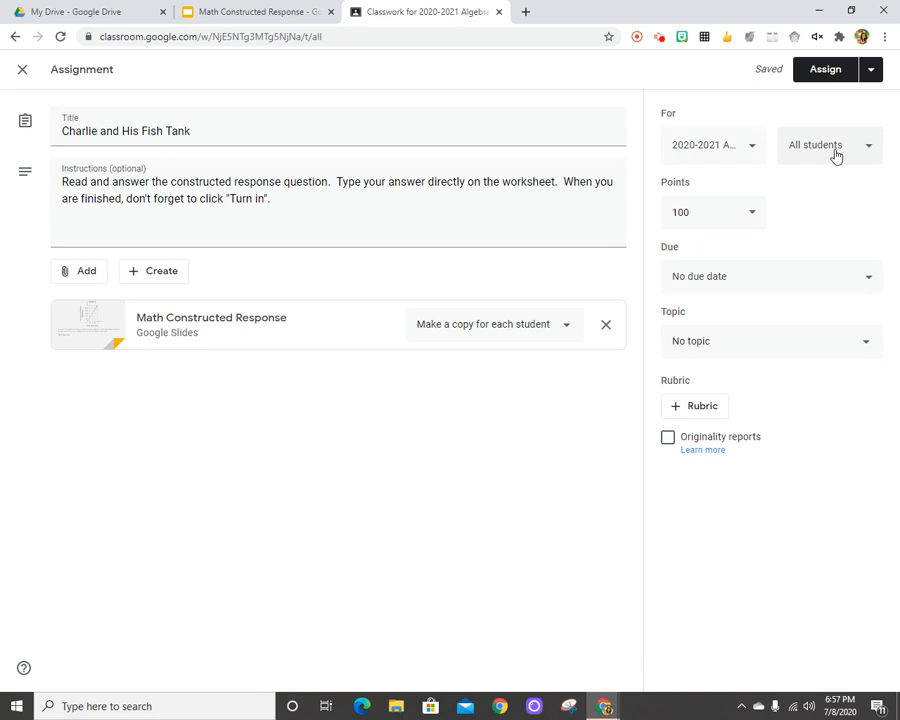
Set the assignment's due date to Aug 20, 2020, without a due time.
{"action": "left_click", "coordinate": [872, 281]}
{"action": "left_click", "coordinate": [806, 332]}
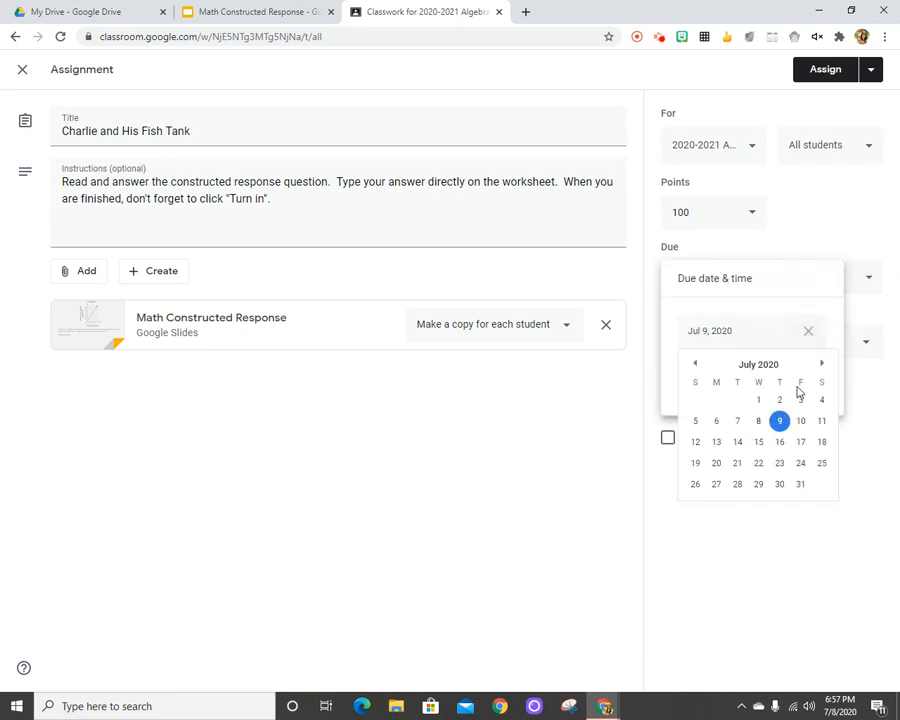
{"action": "left_click", "coordinate": [822, 364]}
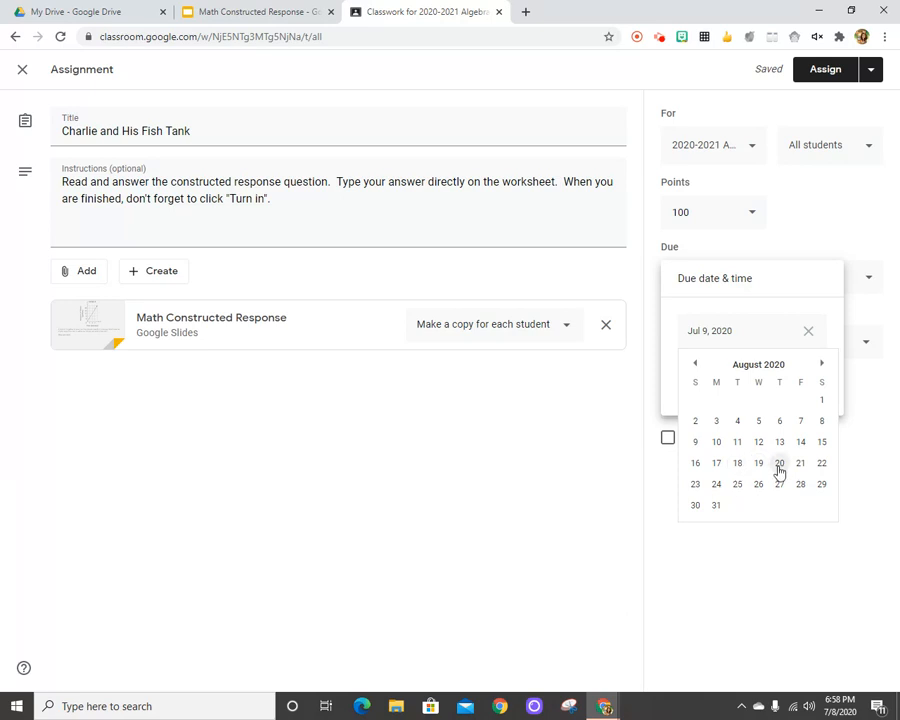
{"action": "left_click", "coordinate": [779, 463]}
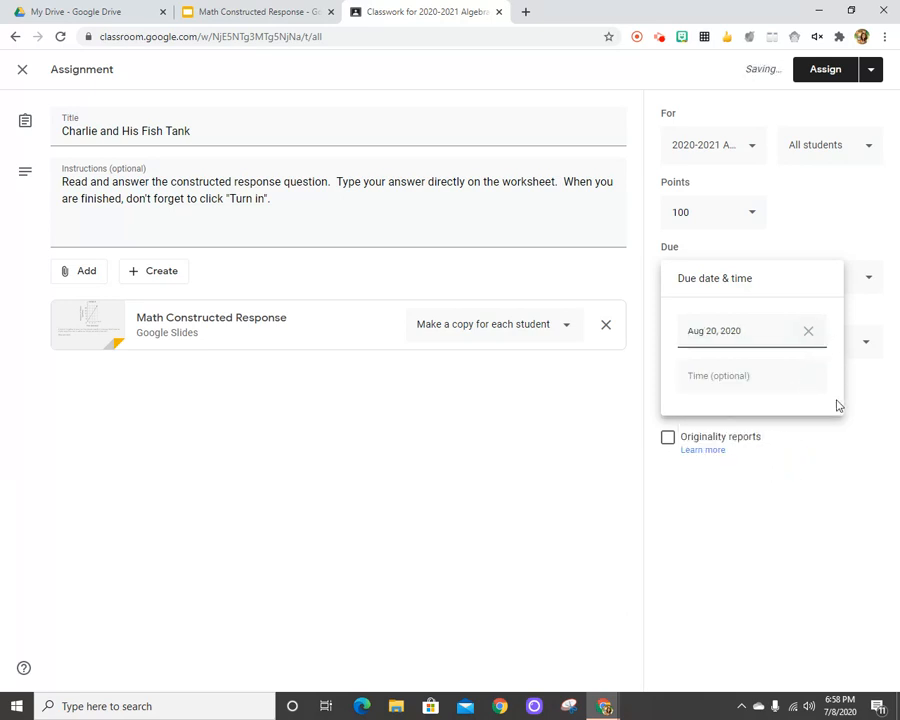
{"action": "left_click", "coordinate": [810, 454]}
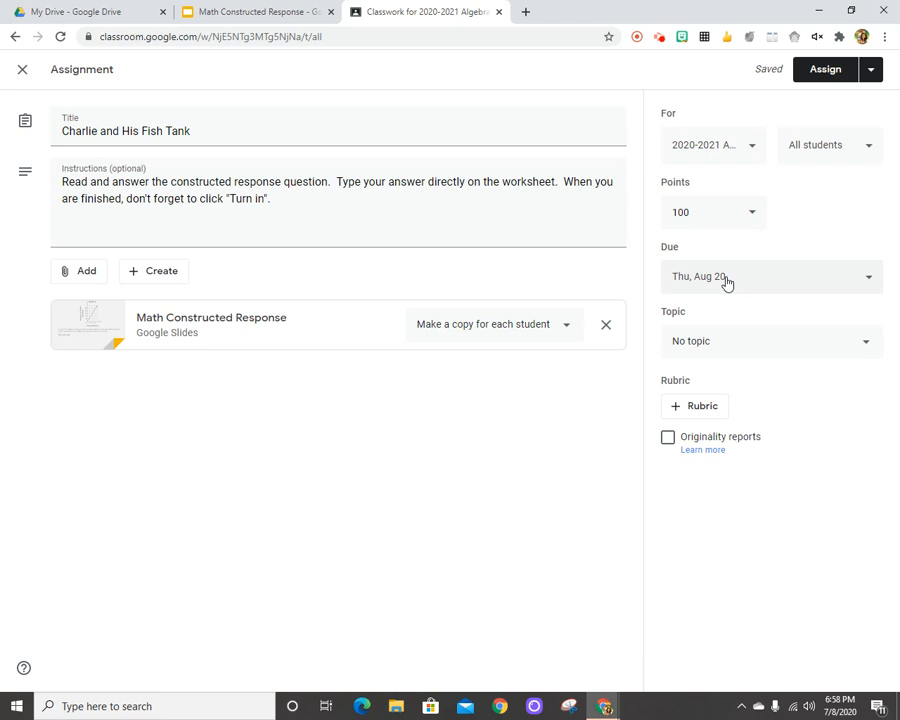
File the assignment under the topic "Unit 2: Linear Equations, Inequalities, and …" and assign it to the class.
{"action": "left_click", "coordinate": [863, 342]}
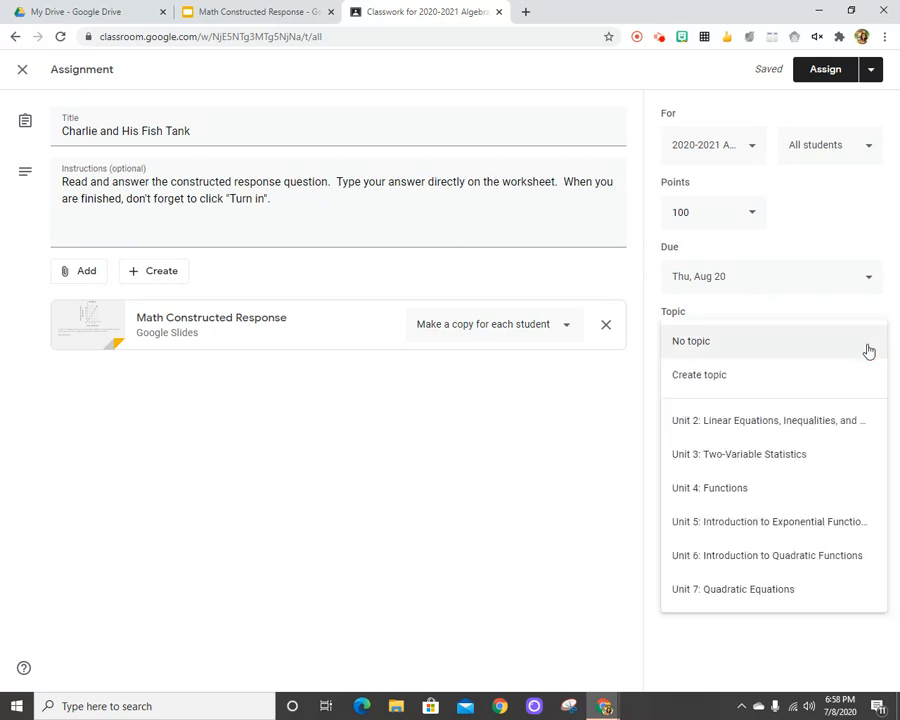
{"action": "left_click", "coordinate": [752, 422]}
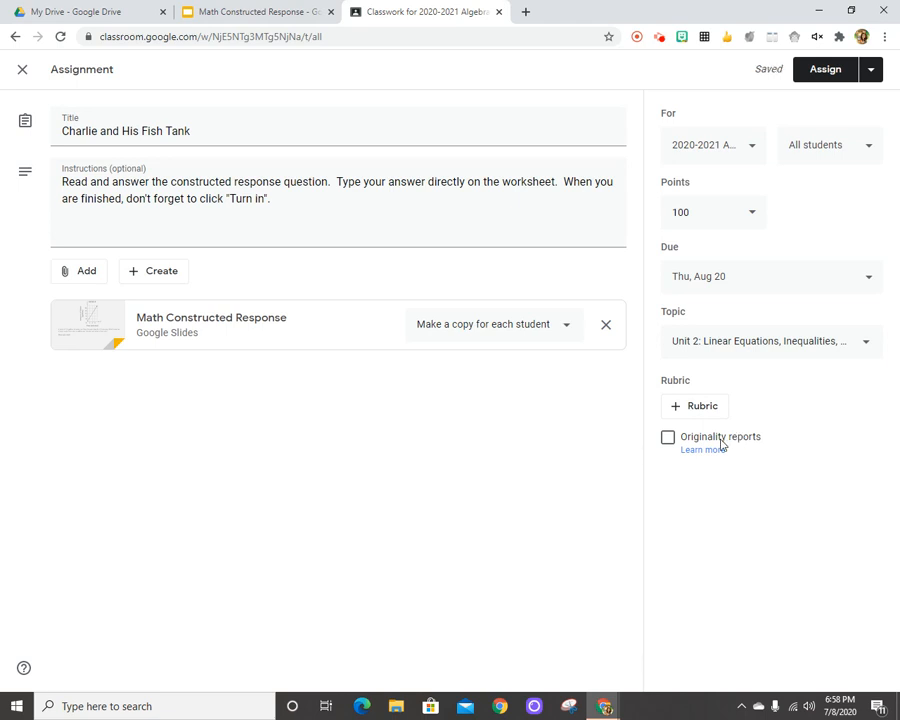
{"action": "left_click", "coordinate": [828, 70]}
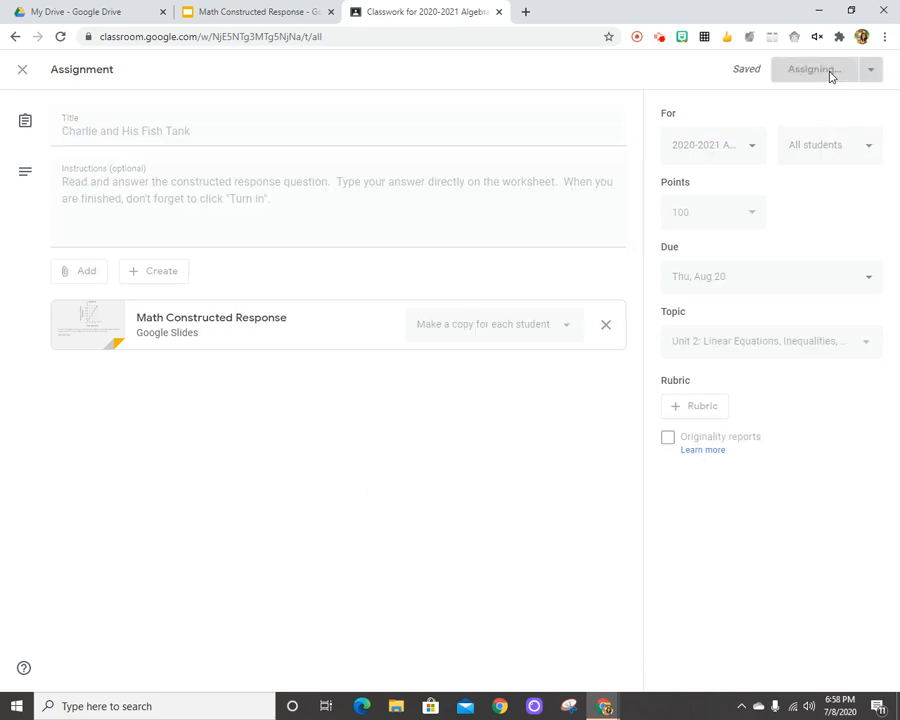